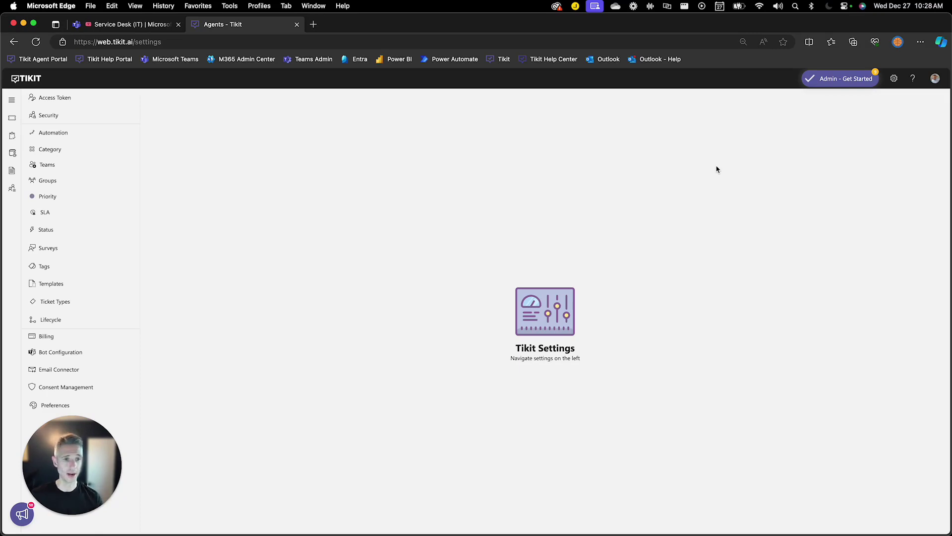
Look over the security role mappings and the billing settings, including plans and the number of licensed agents
{"action": "left_click", "coordinate": [122, 118]}
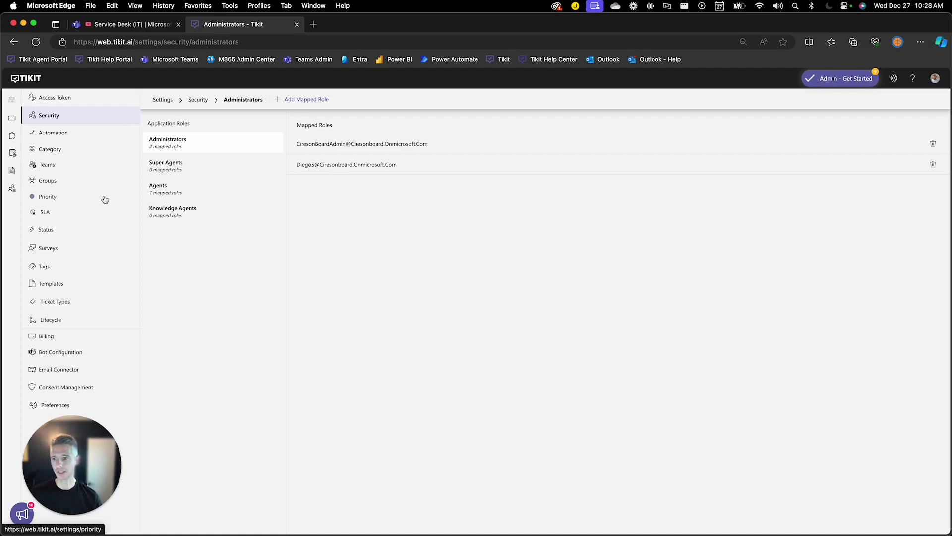
{"action": "left_click", "coordinate": [104, 338]}
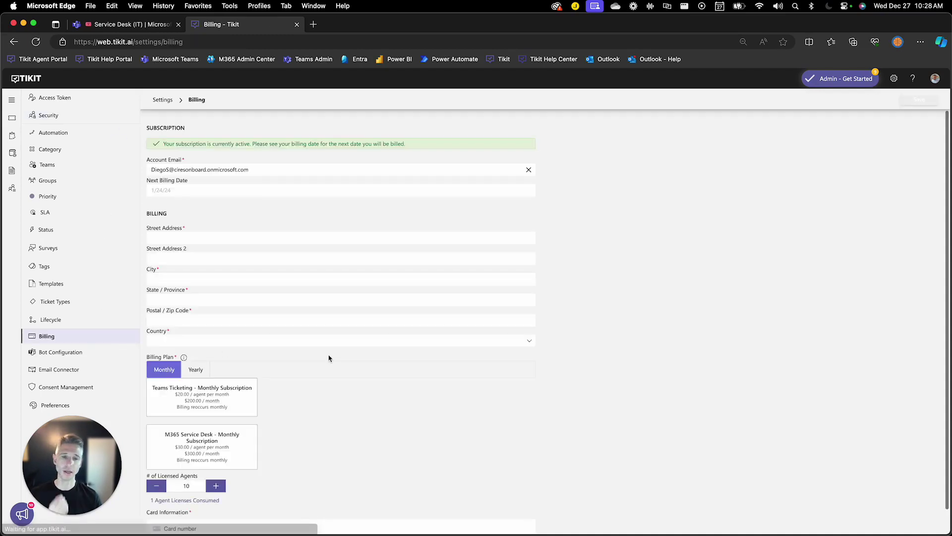
{"action": "scroll", "coordinate": [330, 357], "scroll_direction": "down", "scroll_amount": 2}
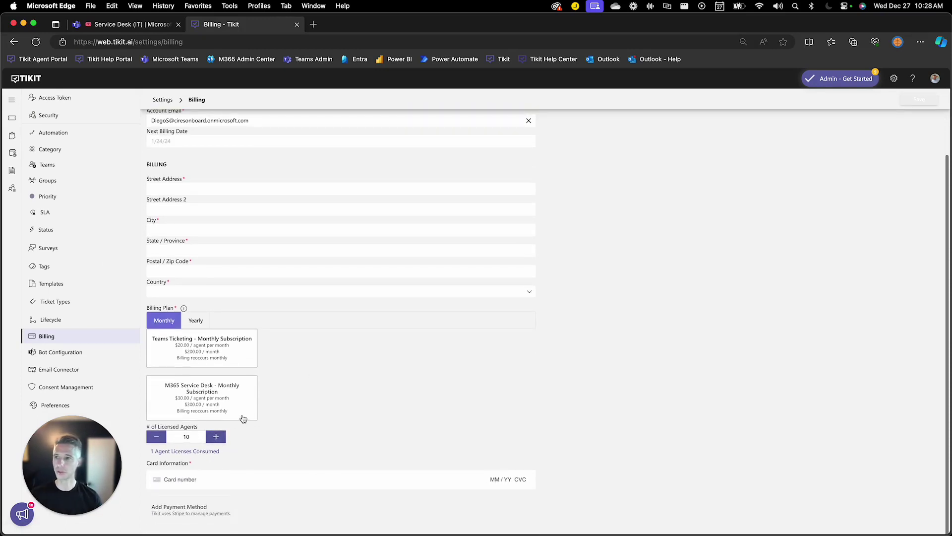
Inspect the Administrators security role and its suggested users for a new mapped role, cancelling without adding anyone
{"action": "left_click", "coordinate": [109, 118]}
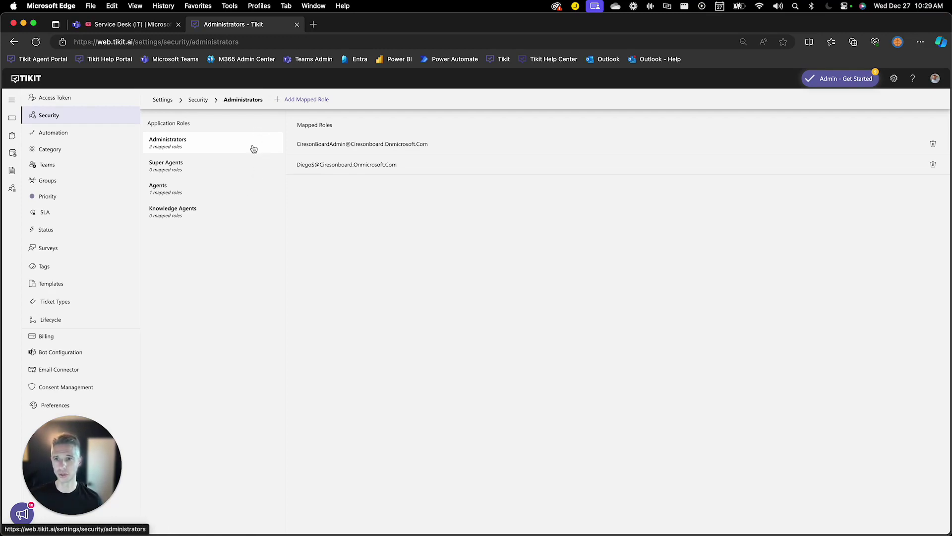
{"action": "left_click", "coordinate": [306, 100]}
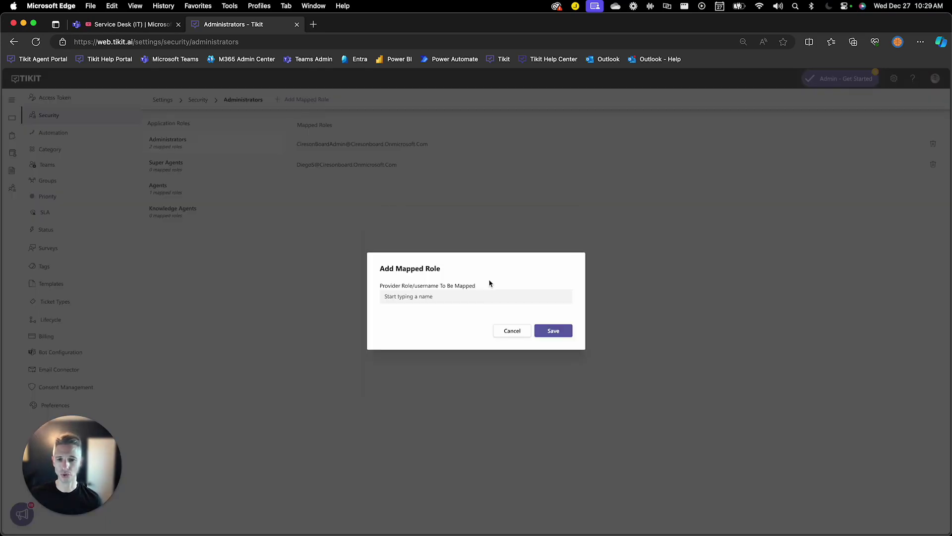
{"action": "left_click", "coordinate": [481, 293]}
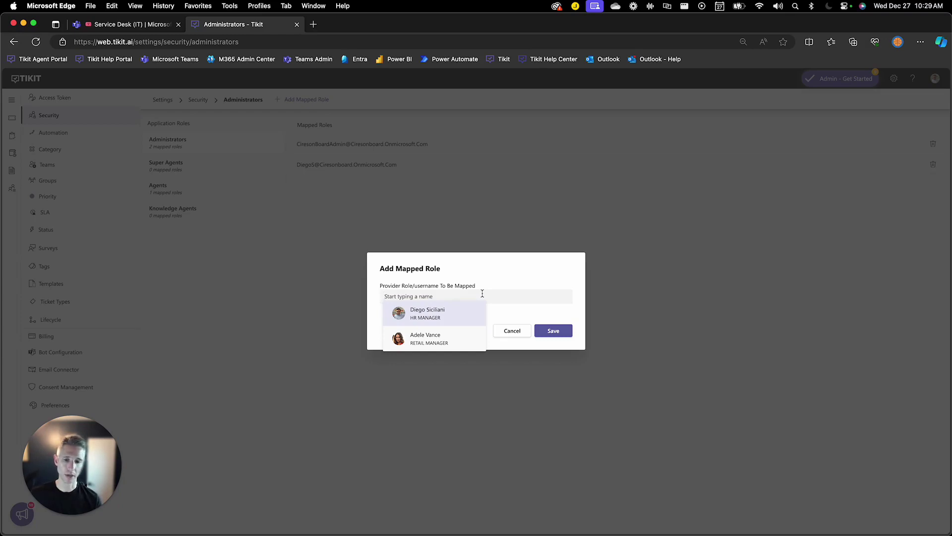
{"action": "left_click", "coordinate": [511, 330]}
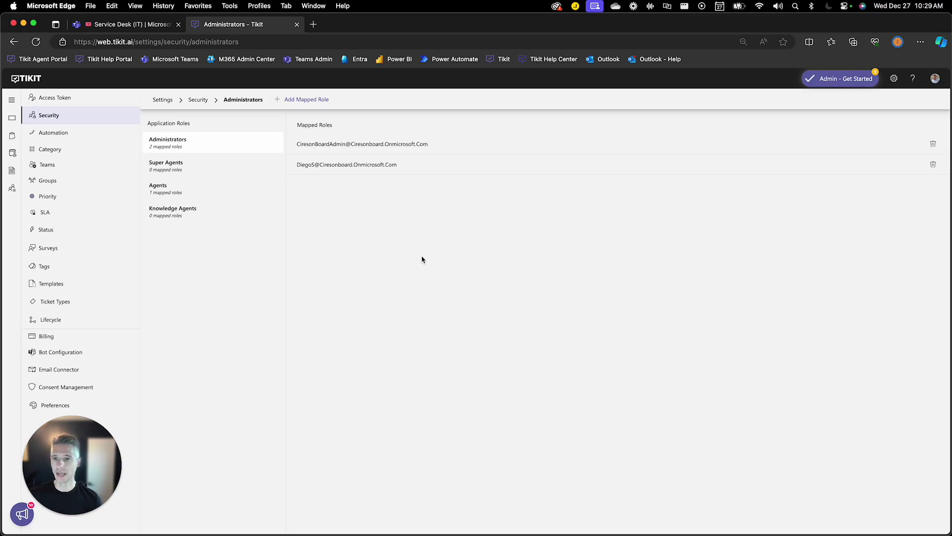
Check the Agents role's mapped roles, and open member management for the IT team in Microsoft Teams
{"action": "left_click", "coordinate": [190, 190]}
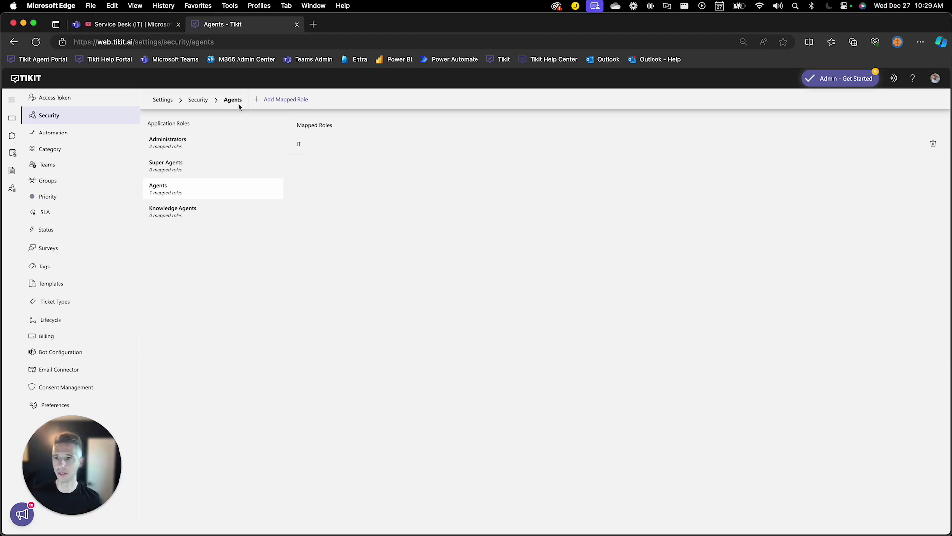
{"action": "left_click", "coordinate": [158, 28]}
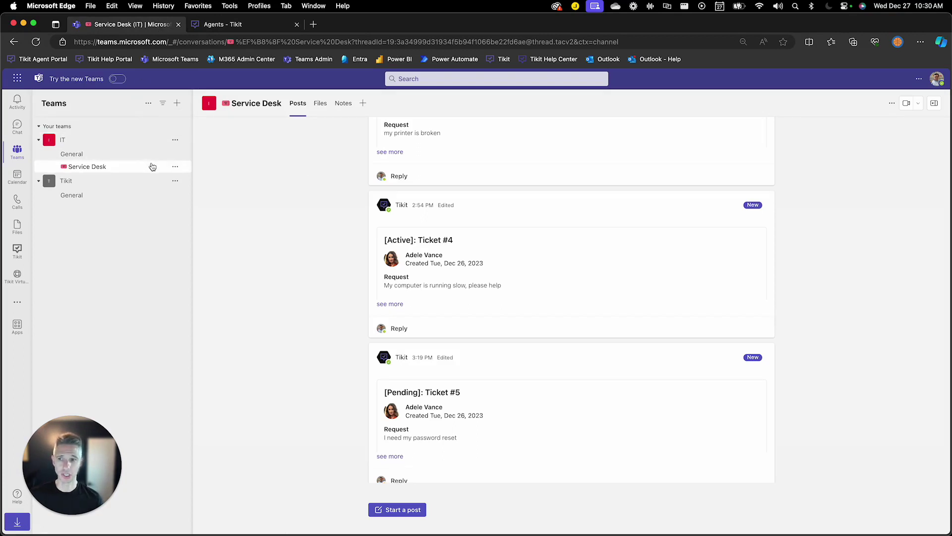
{"action": "left_click", "coordinate": [176, 141]}
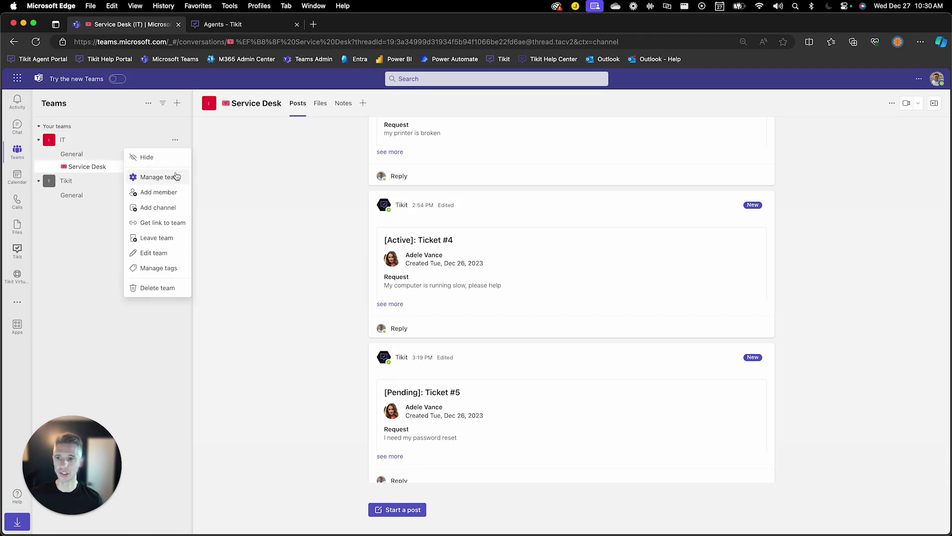
{"action": "left_click", "coordinate": [176, 176]}
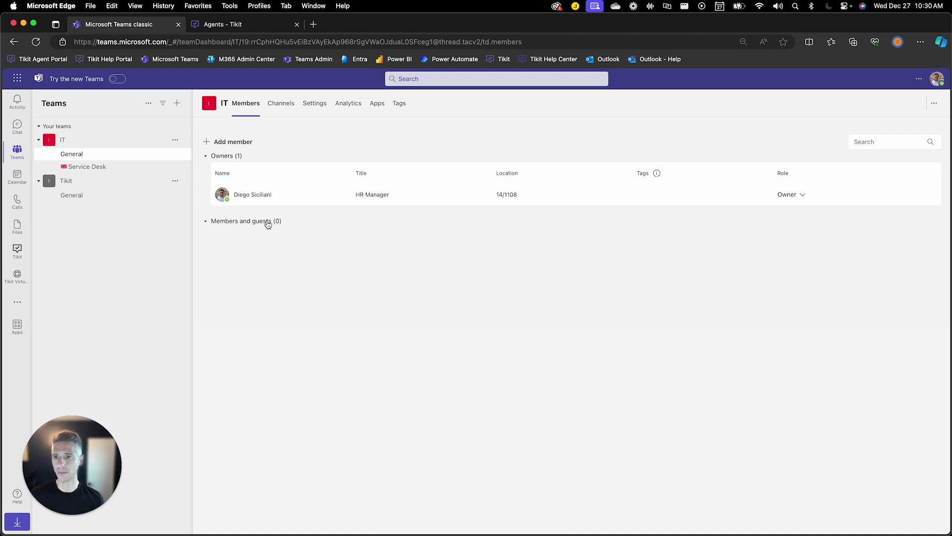
Add the two Desktop Support employees to the IT team as members
{"action": "left_click", "coordinate": [249, 145]}
{"action": "type", "text": "grad"}
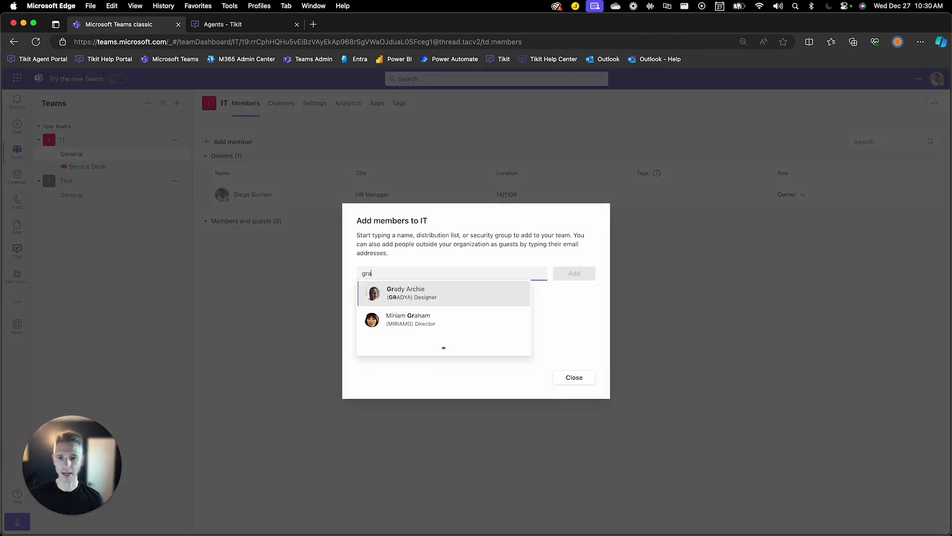
{"action": "left_click", "coordinate": [455, 297]}
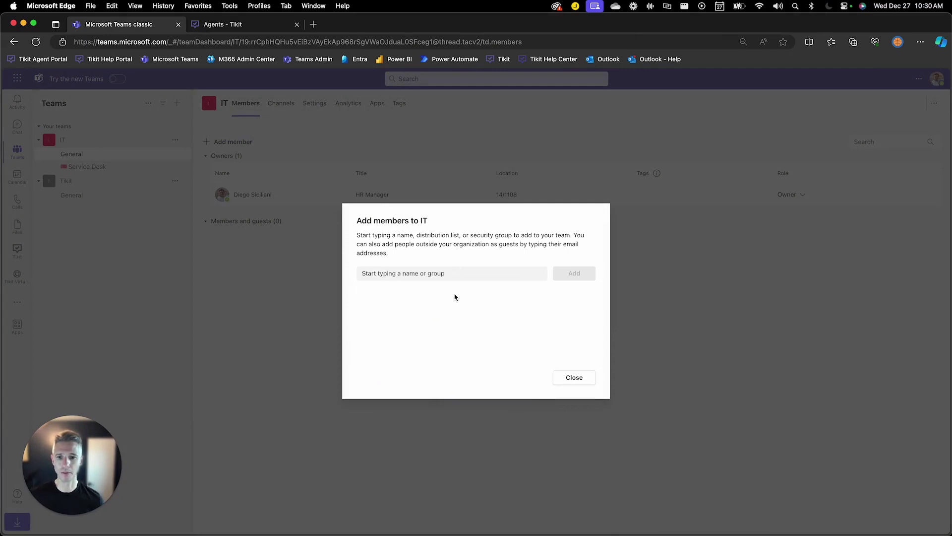
{"action": "type", "text": "alex"}
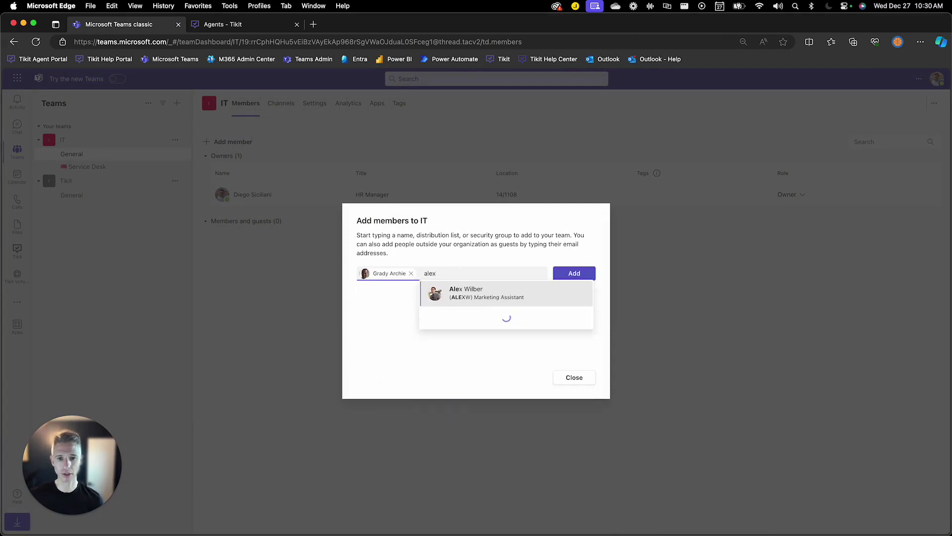
{"action": "left_click", "coordinate": [467, 294]}
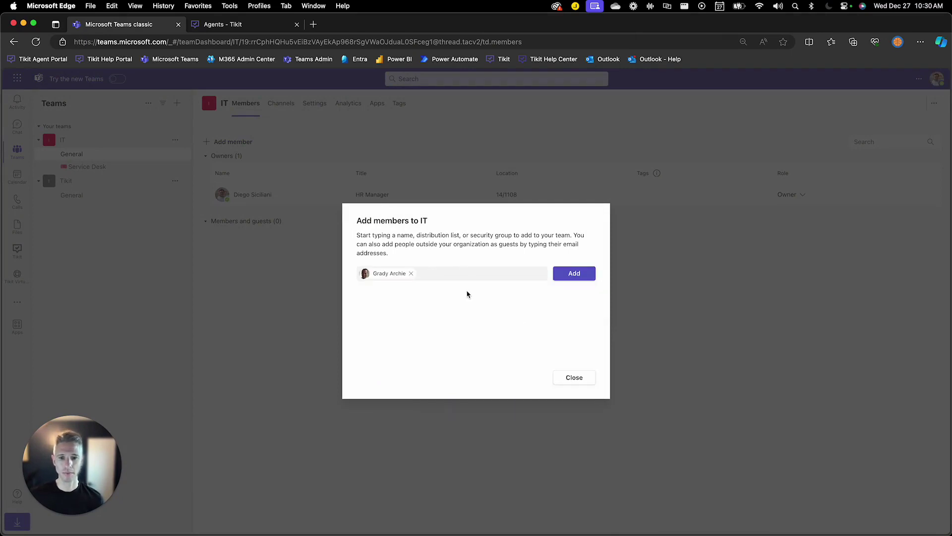
{"action": "left_click", "coordinate": [573, 275]}
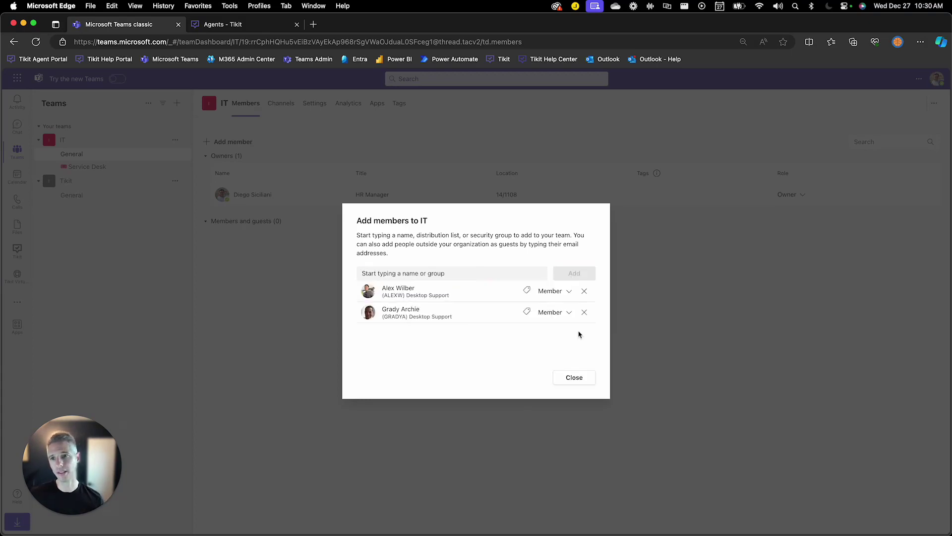
{"action": "left_click", "coordinate": [574, 378]}
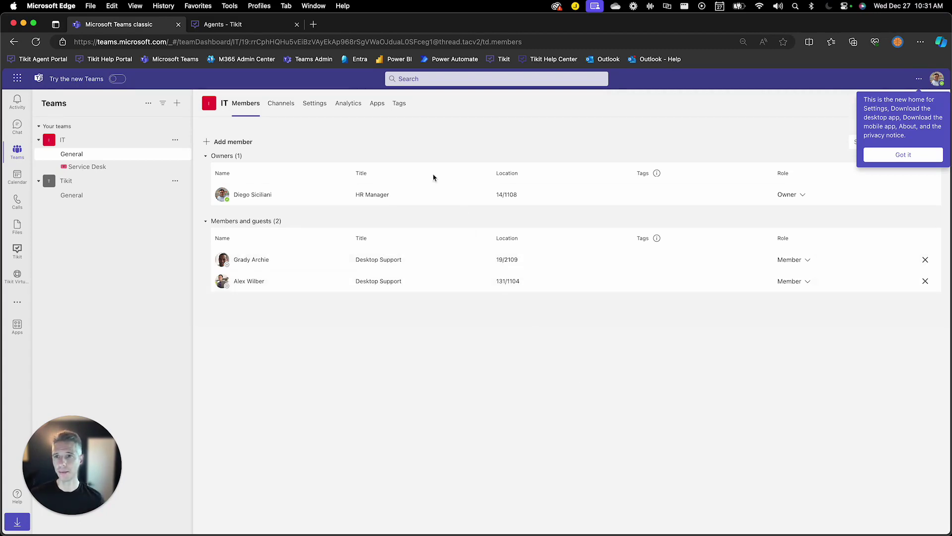
Return to Tikit and open the billing settings at the number of licensed agents
{"action": "left_click", "coordinate": [275, 31]}
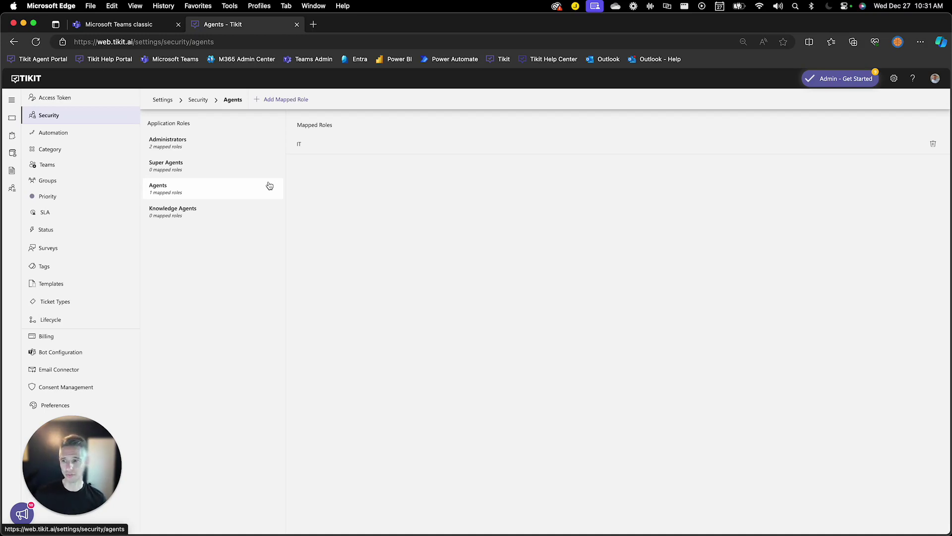
{"action": "left_click", "coordinate": [103, 339]}
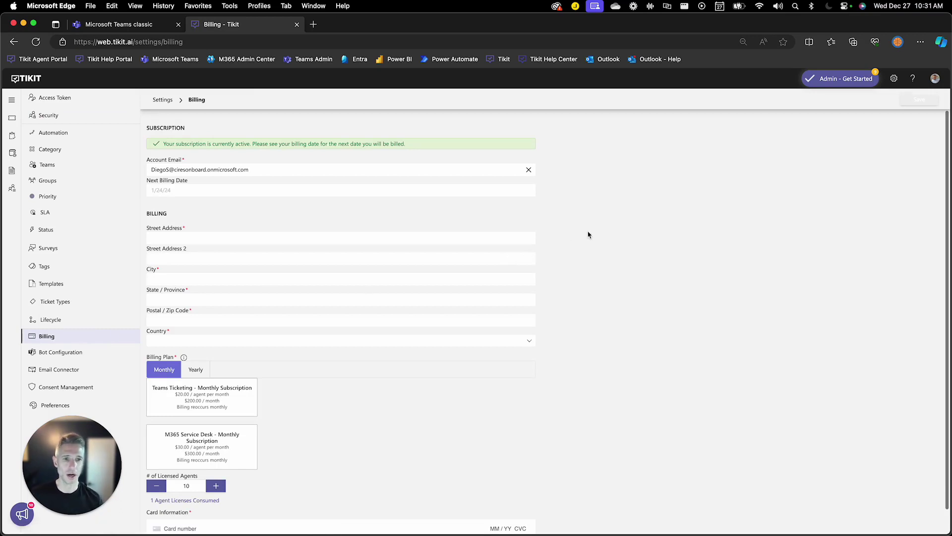
{"action": "scroll", "coordinate": [589, 234], "scroll_direction": "down", "scroll_amount": 2}
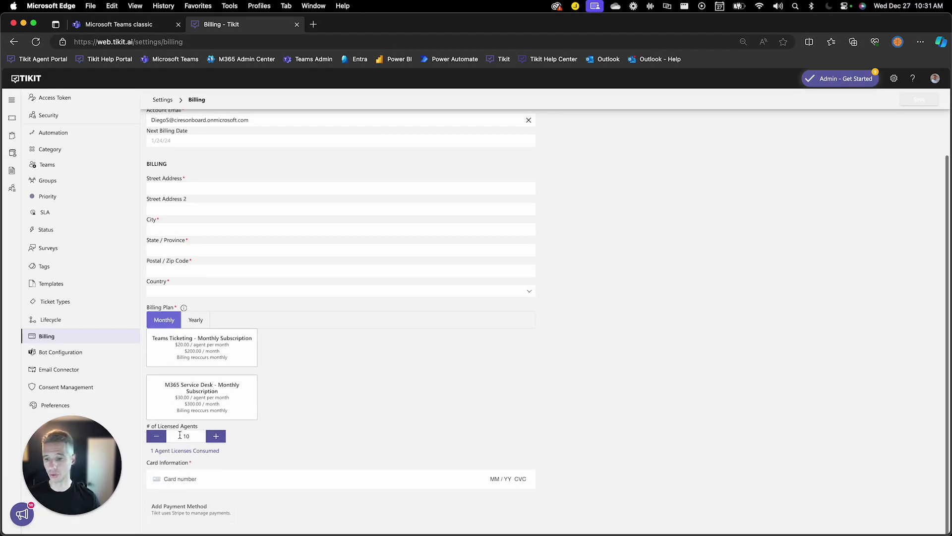
Try raising the number of licensed agents to 12, and return it to 10
{"action": "left_click_drag", "start_coordinate": [180, 433], "coordinate": [193, 435]}
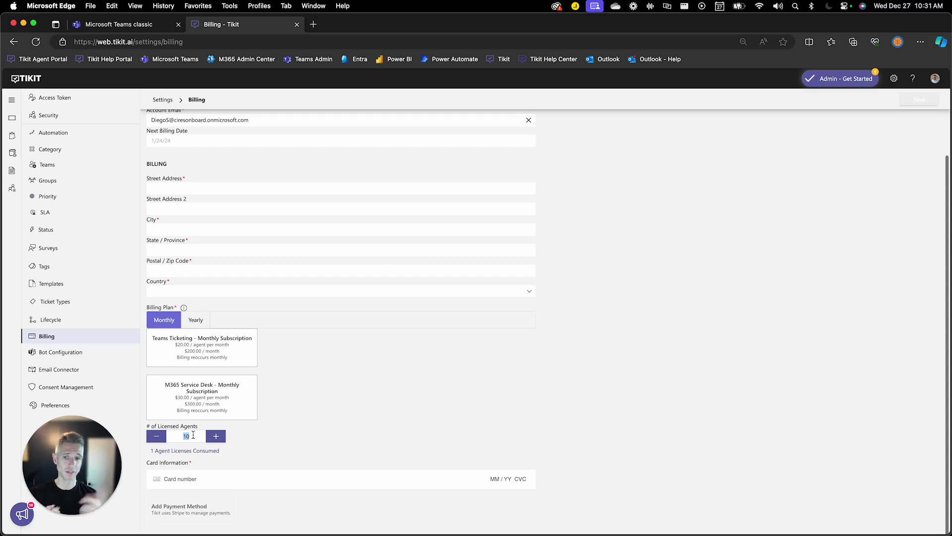
{"action": "left_click", "coordinate": [216, 436]}
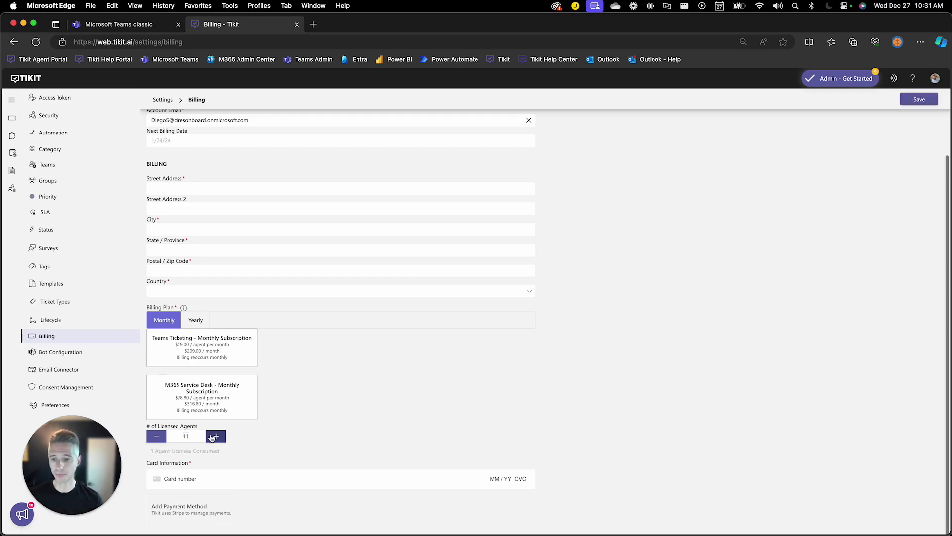
{"action": "left_click", "coordinate": [216, 436]}
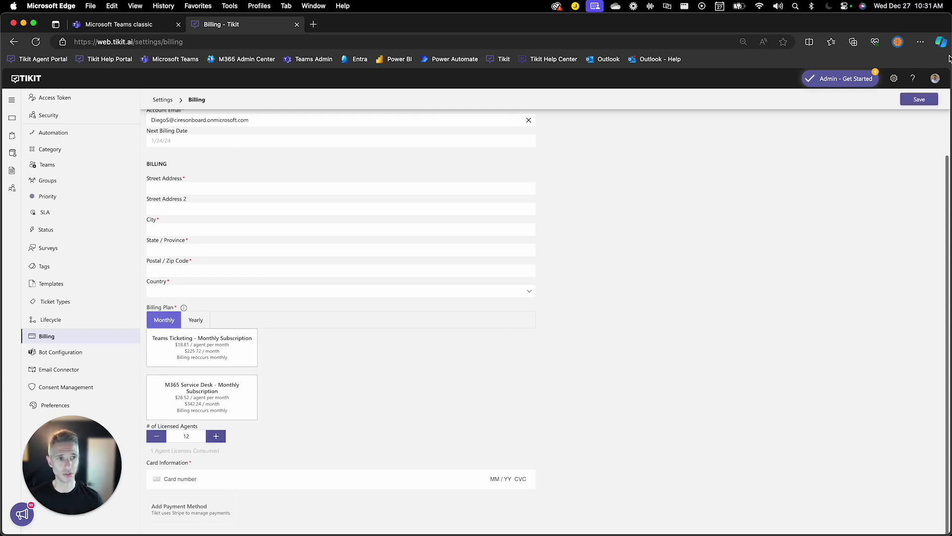
{"action": "left_click", "coordinate": [918, 100]}
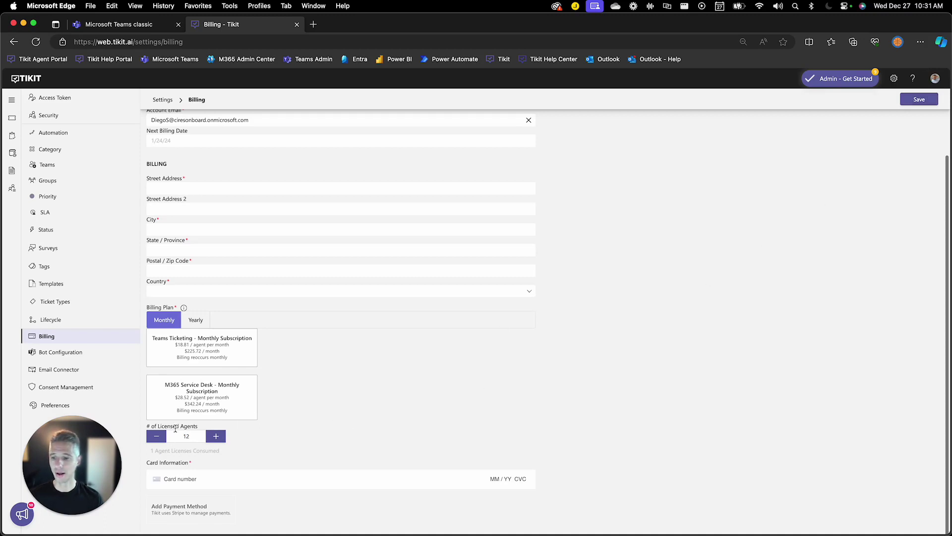
{"action": "left_click", "coordinate": [157, 436]}
{"action": "left_click", "coordinate": [157, 436]}
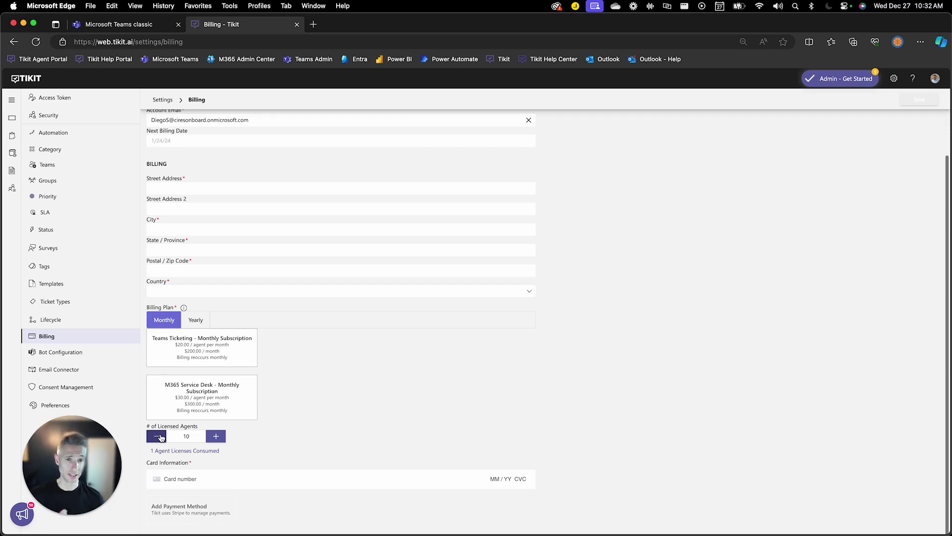
Assign agent licenses to the two newly added IT team members, save the license changes and close the license list
{"action": "left_click", "coordinate": [181, 451]}
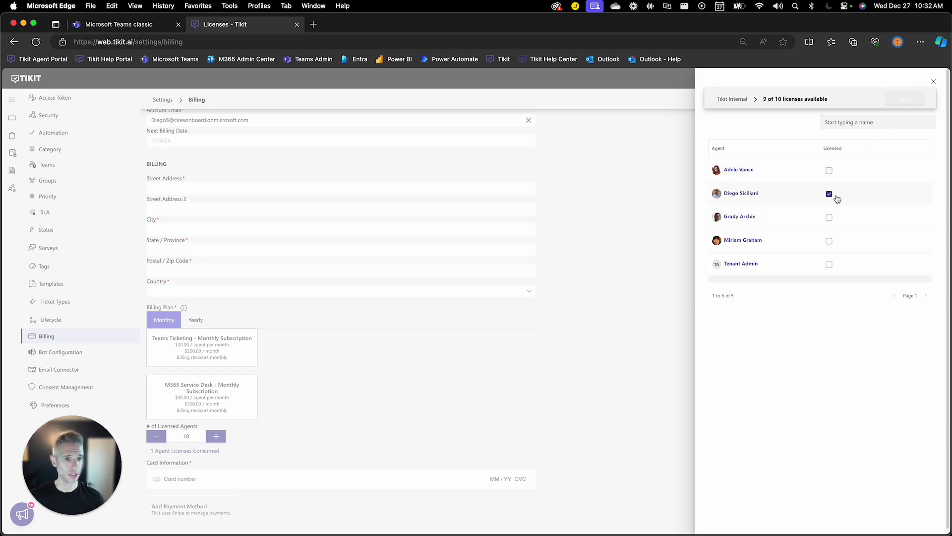
{"action": "left_click", "coordinate": [829, 218]}
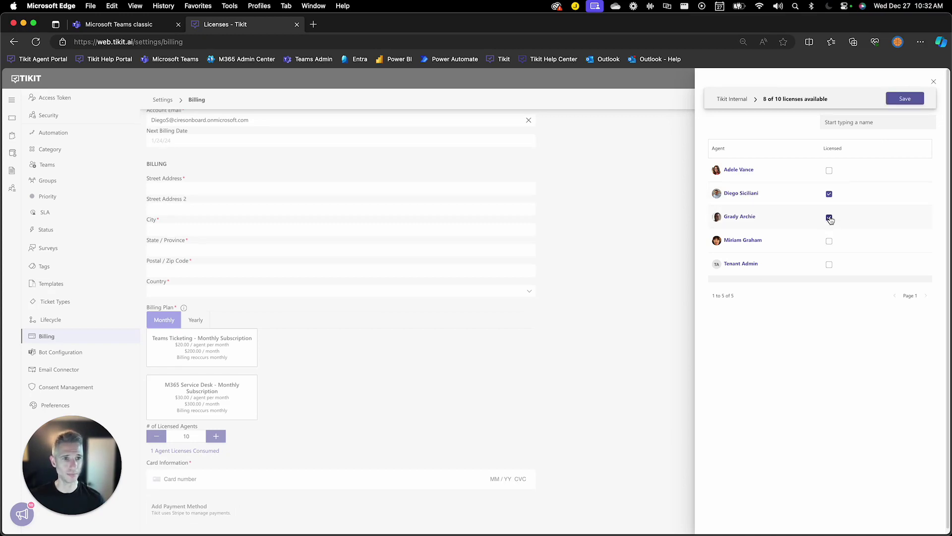
{"action": "left_click", "coordinate": [846, 122]}
{"action": "type", "text": "a"}
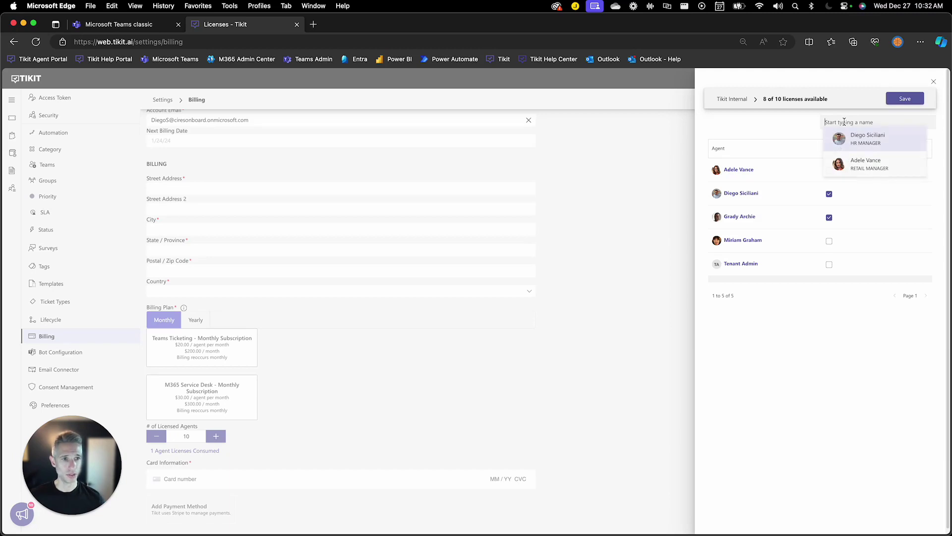
{"action": "type", "text": "lex"}
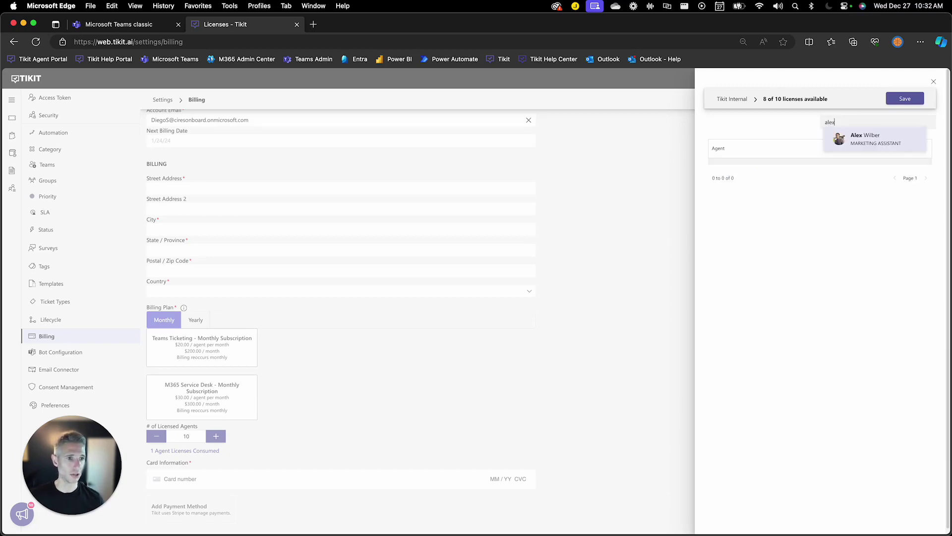
{"action": "left_click", "coordinate": [845, 139]}
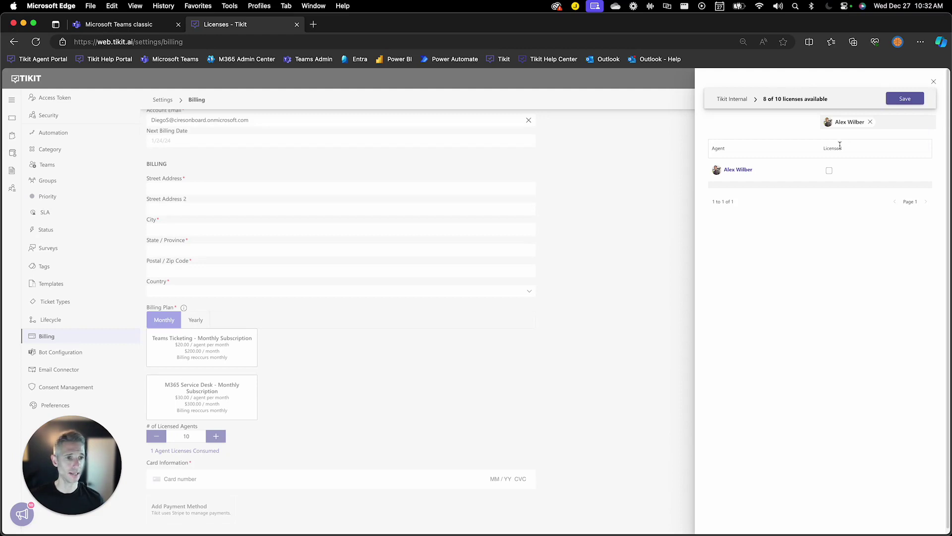
{"action": "left_click", "coordinate": [829, 171]}
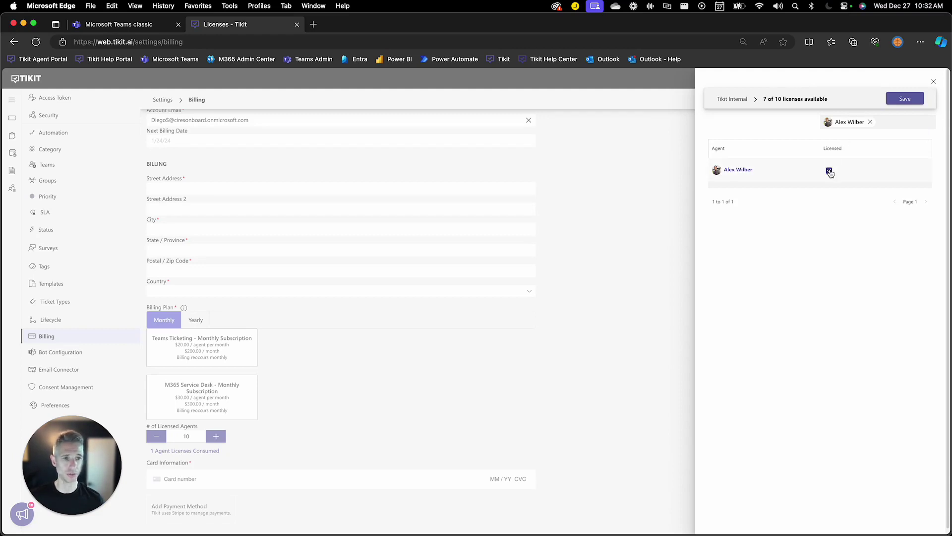
{"action": "left_click", "coordinate": [896, 98]}
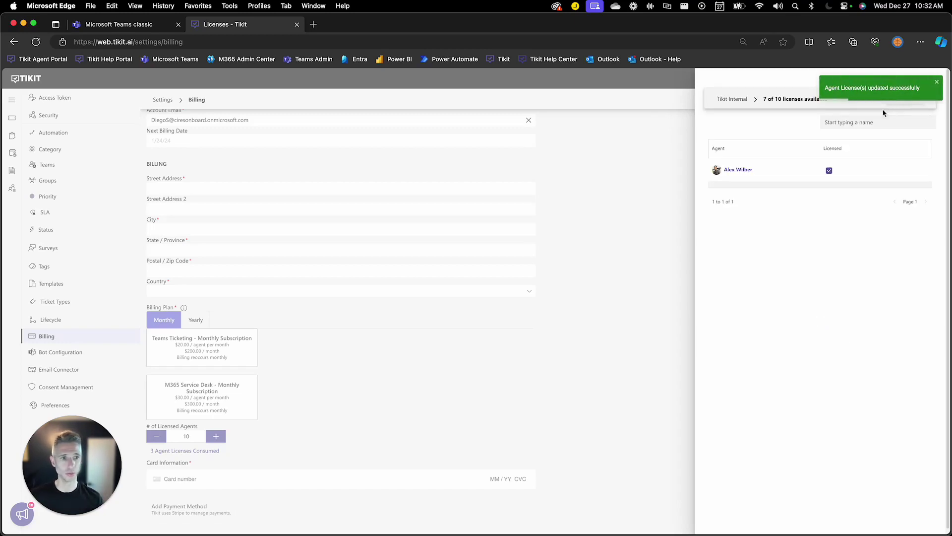
{"action": "left_click", "coordinate": [628, 148]}
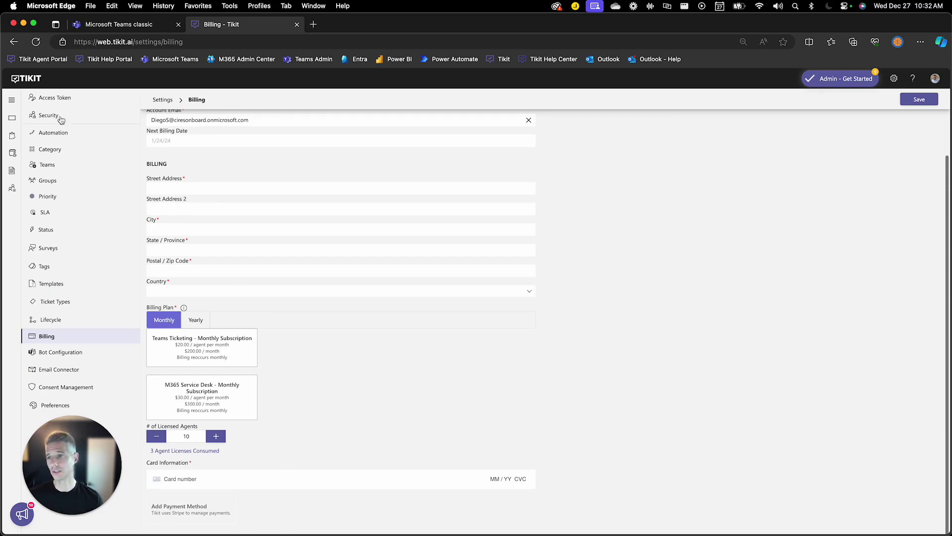
Open the active tickets list and expand the side navigation to show its labels
{"action": "left_click", "coordinate": [12, 118]}
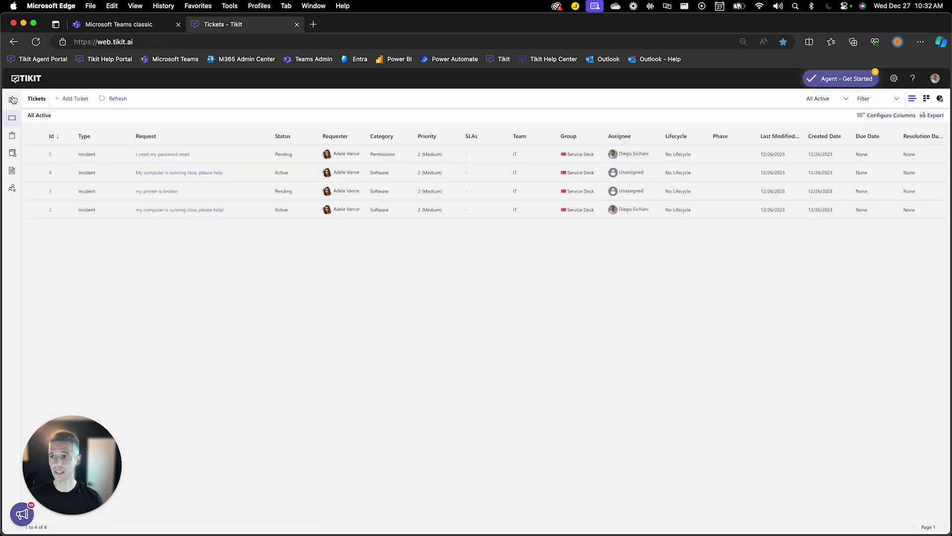
{"action": "left_click", "coordinate": [13, 100]}
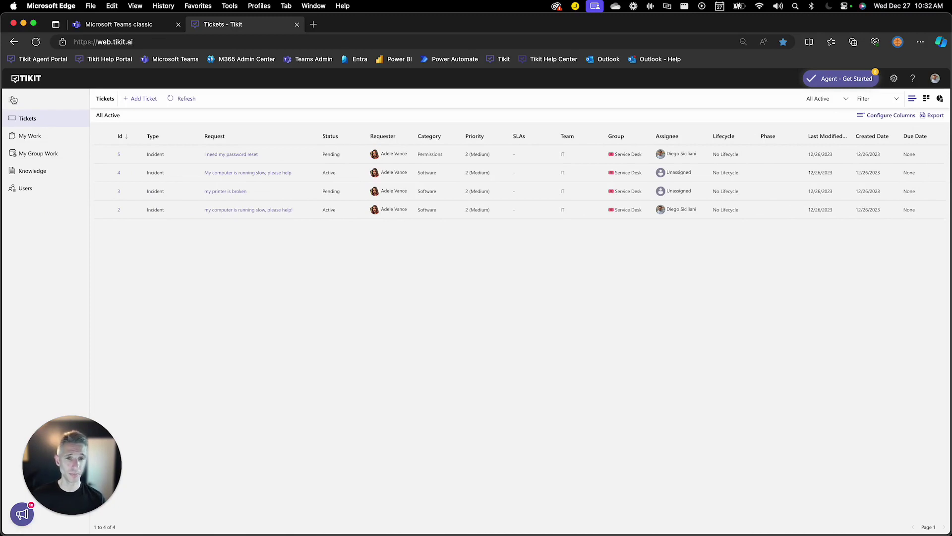